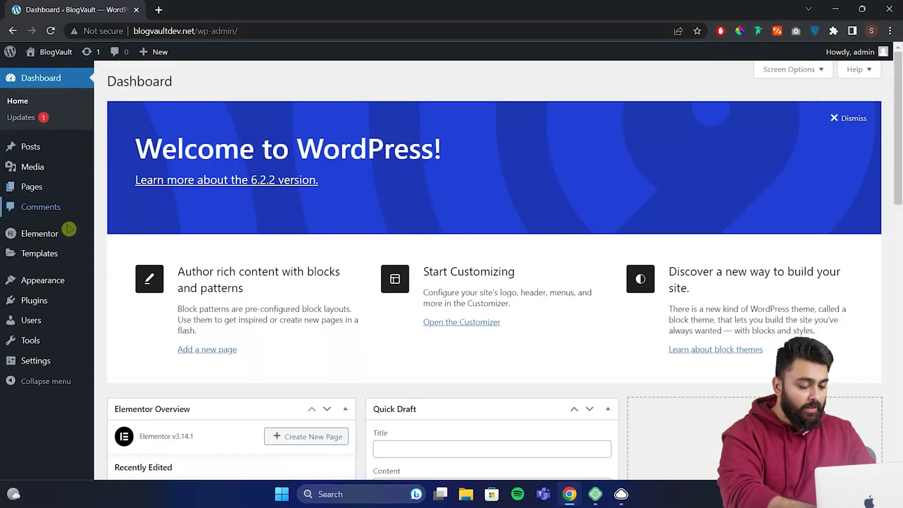
# Search Add Plugins for 'Elementor Header Footer', then install and activate Elementor Header & Footer Builder.
pyautogui.moveTo(61, 301)
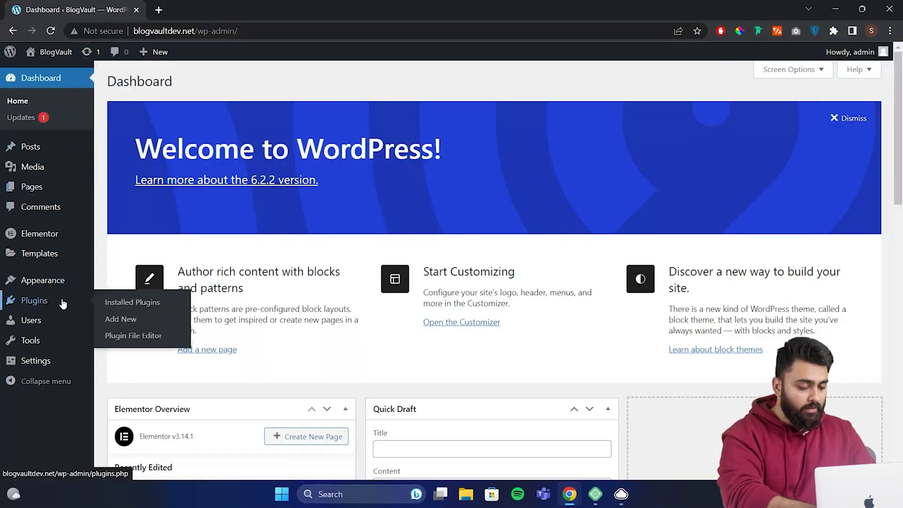
pyautogui.click(158, 322)
pyautogui.click(733, 114)
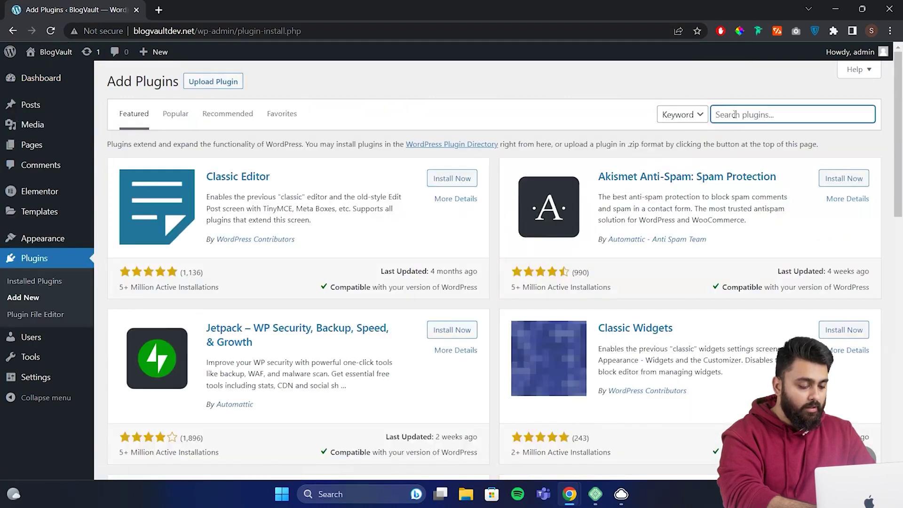
pyautogui.write('Elementor He')
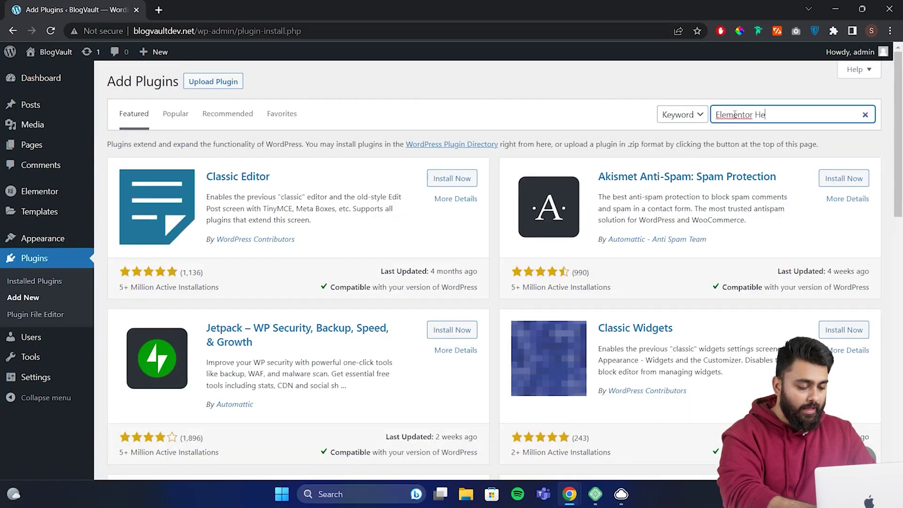
pyautogui.write('ader Footer')
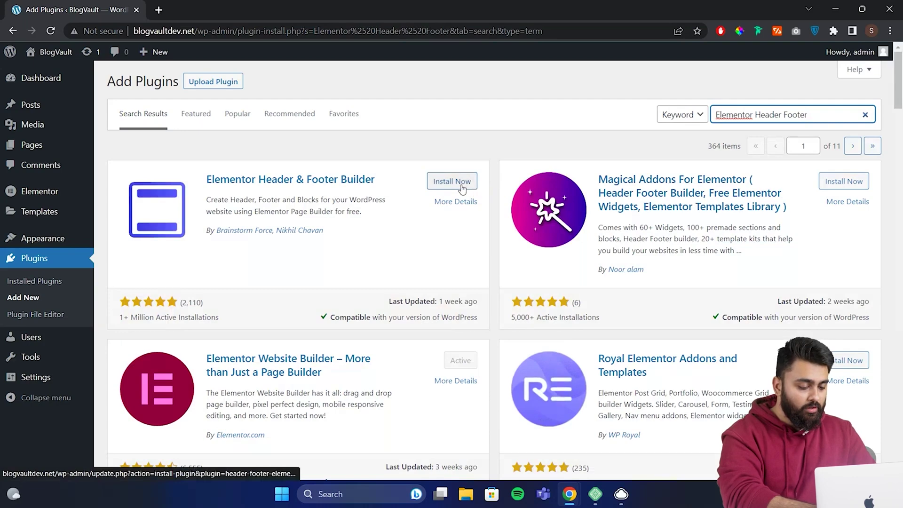
pyautogui.click(462, 187)
pyautogui.click(463, 183)
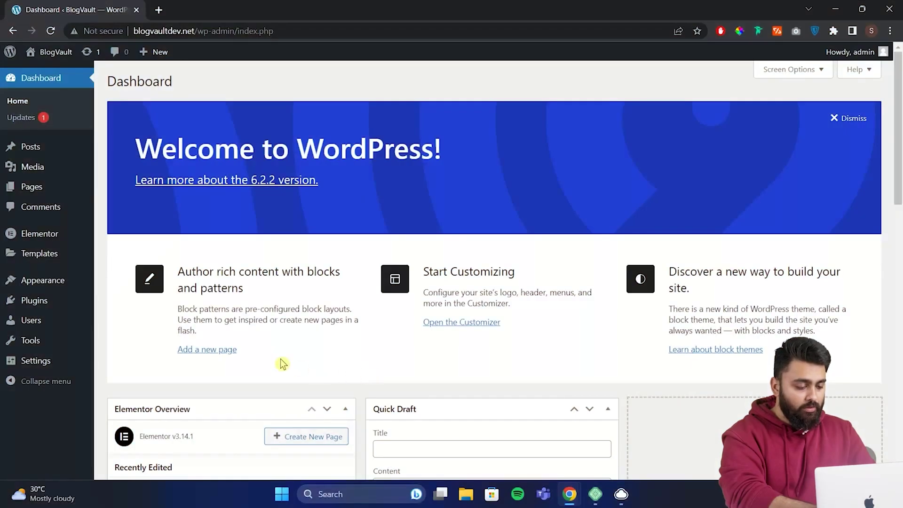
# Start a new Header & Footer Builder template titled 'Default Header'.
pyautogui.moveTo(73, 289)
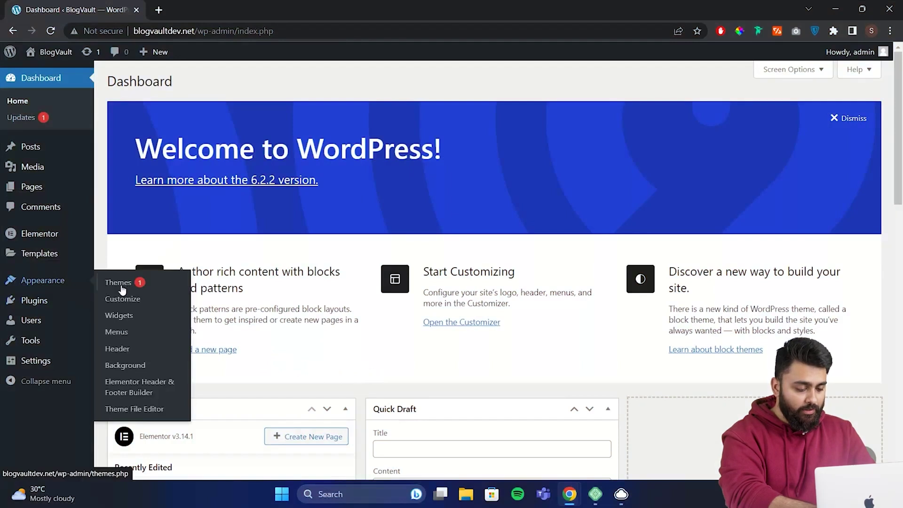
pyautogui.click(164, 396)
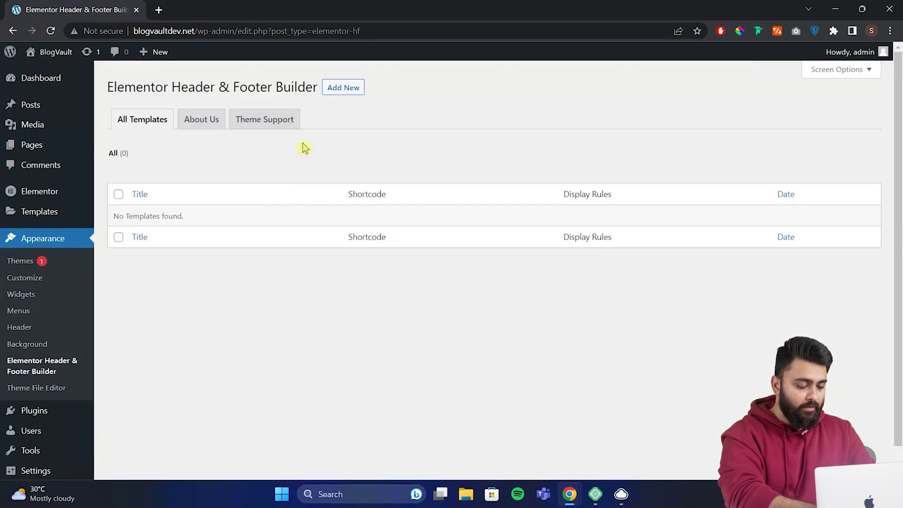
pyautogui.click(338, 91)
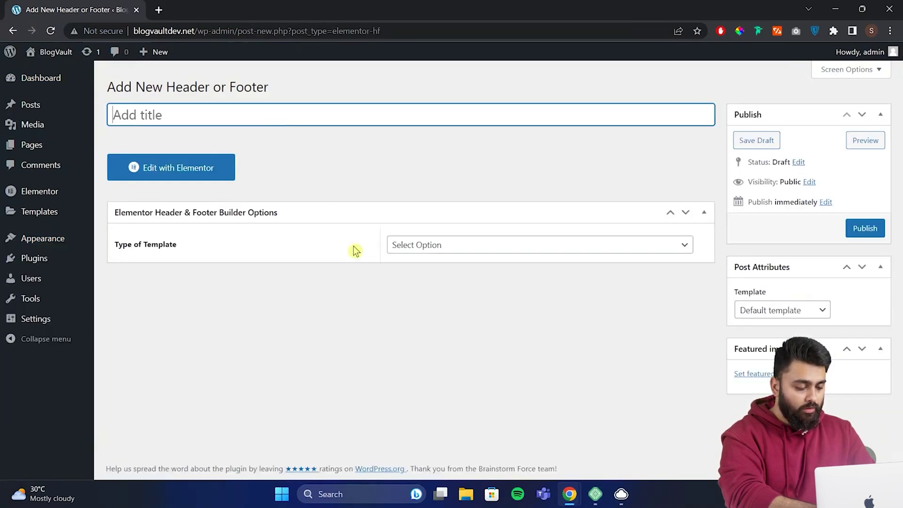
pyautogui.write('Default Header')
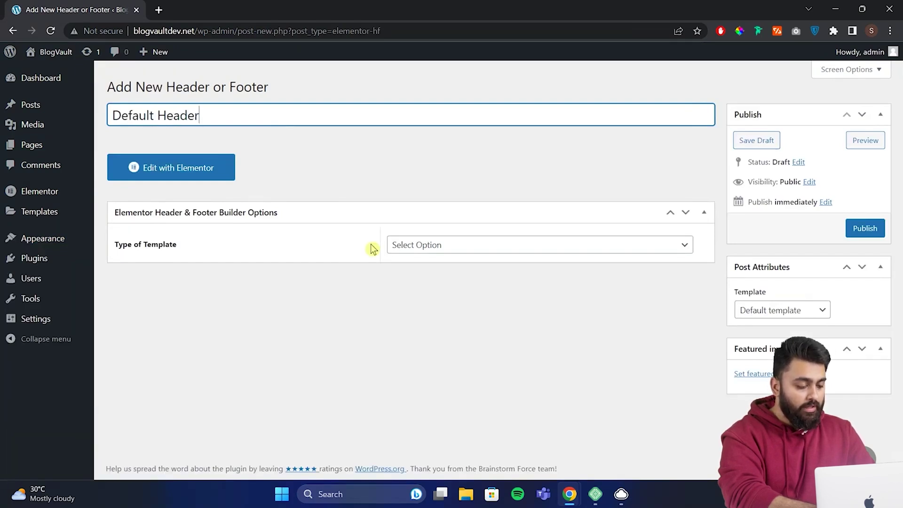
# Set the Type of Template to Header.
pyautogui.click(425, 245)
pyautogui.click(436, 272)
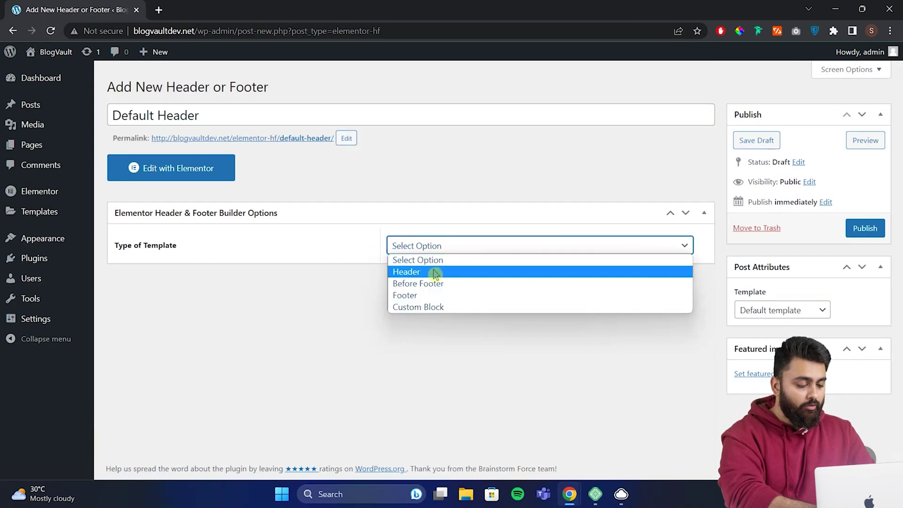
pyautogui.click(436, 273)
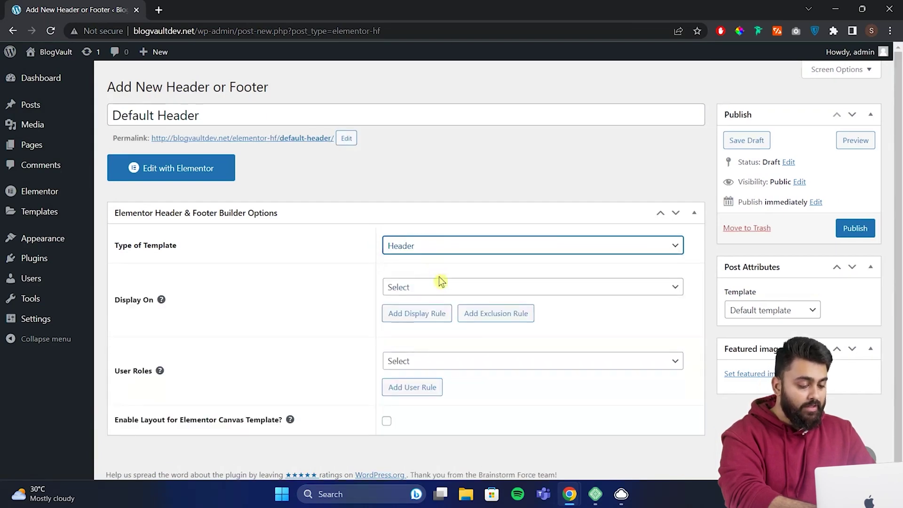
# Set Display On to Entire Website, removing the extra exclusion rule row.
pyautogui.click(446, 288)
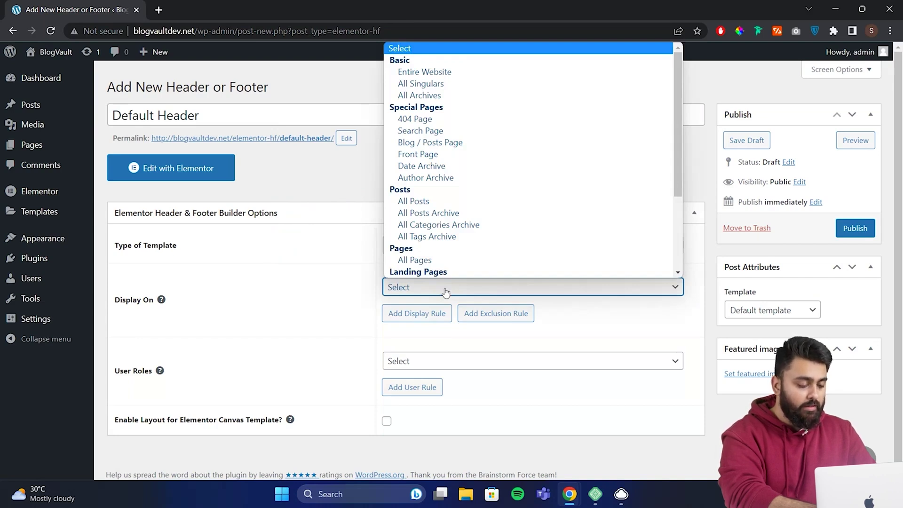
pyautogui.click(496, 314)
pyautogui.click(520, 311)
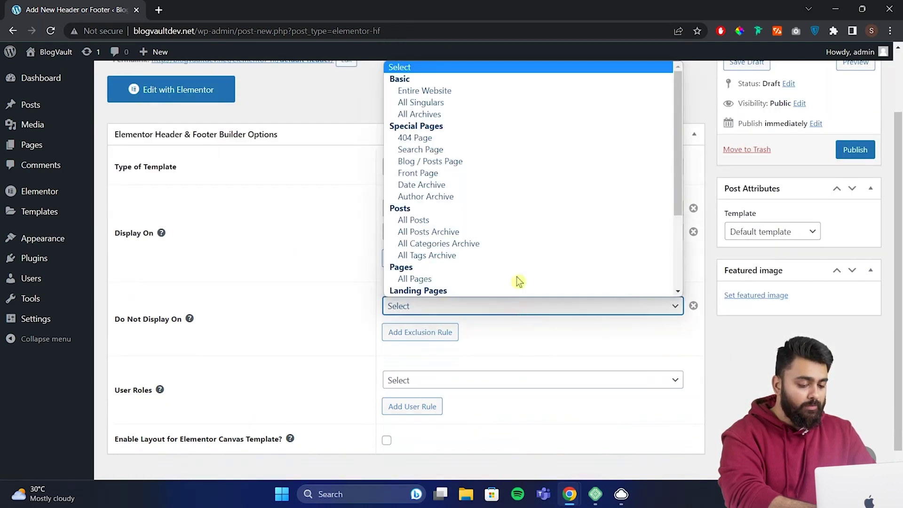
pyautogui.scroll(-1, 517, 273)
pyautogui.scroll(-2, 519, 273)
pyautogui.scroll(3, 518, 271)
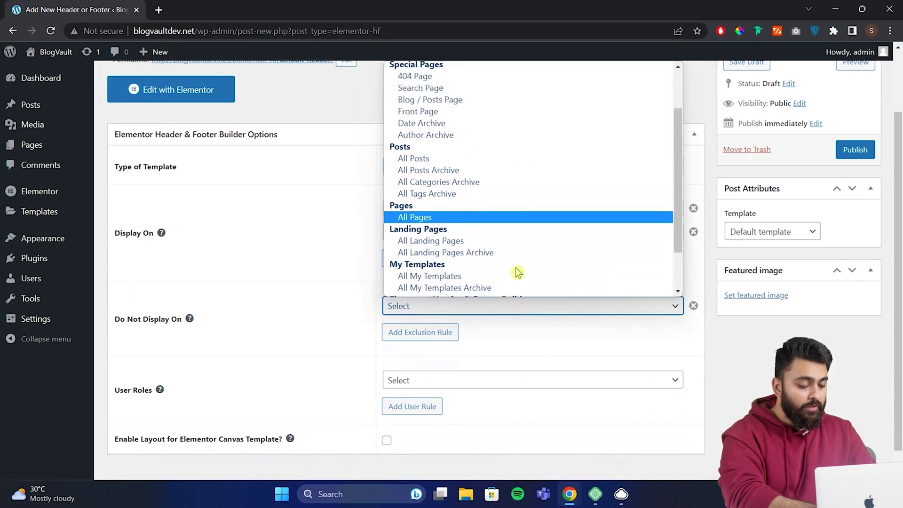
pyautogui.click(693, 306)
pyautogui.click(646, 284)
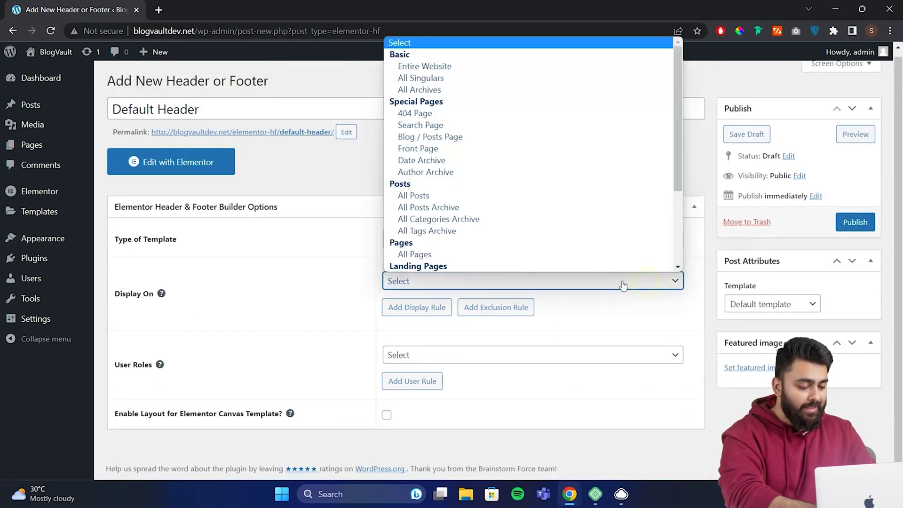
pyautogui.click(462, 56)
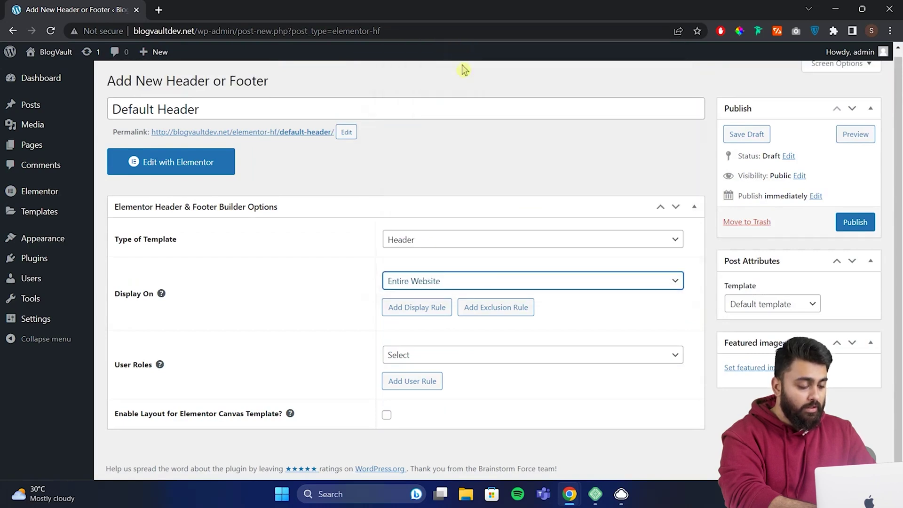
# Apply the header to All user roles and save it as a draft.
pyautogui.click(513, 355)
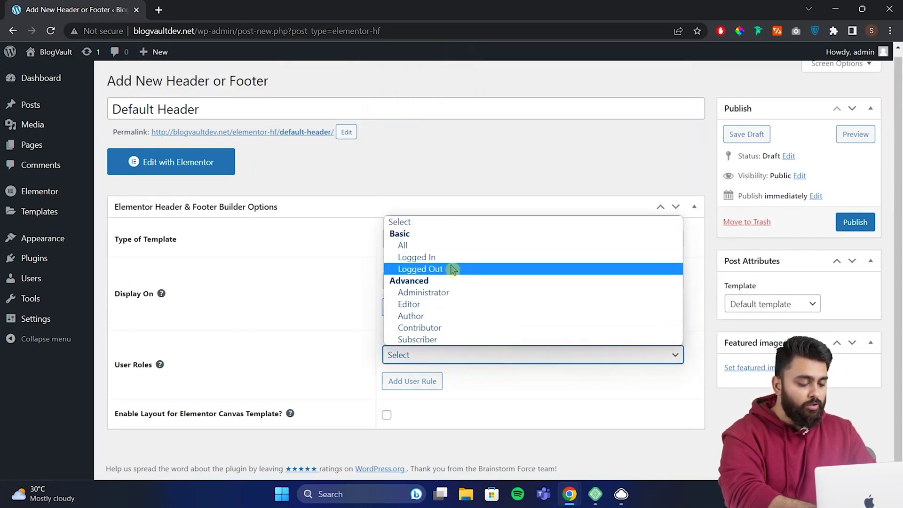
pyautogui.click(471, 251)
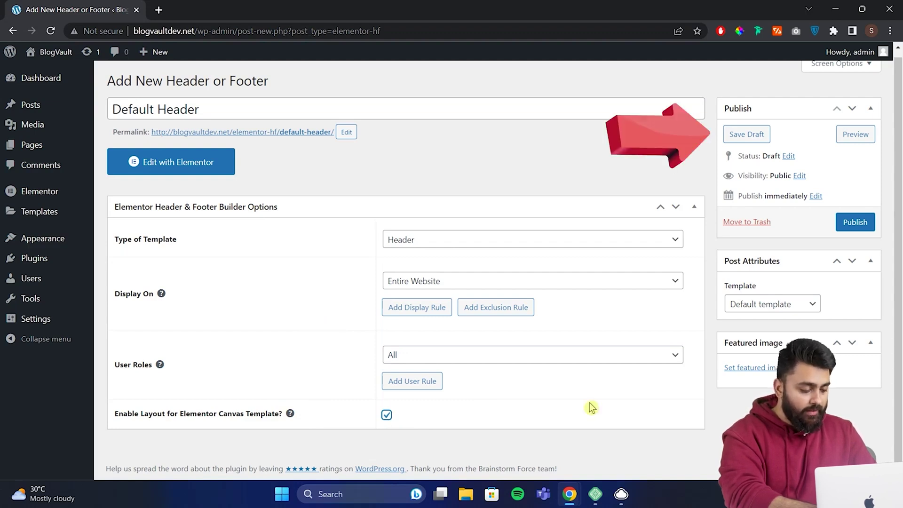
pyautogui.click(730, 139)
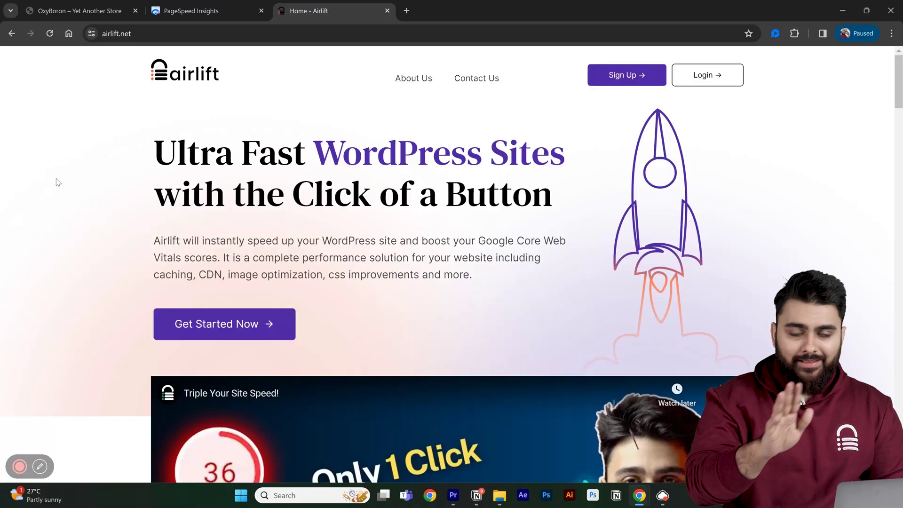
pyautogui.scroll(-5, 56, 182)
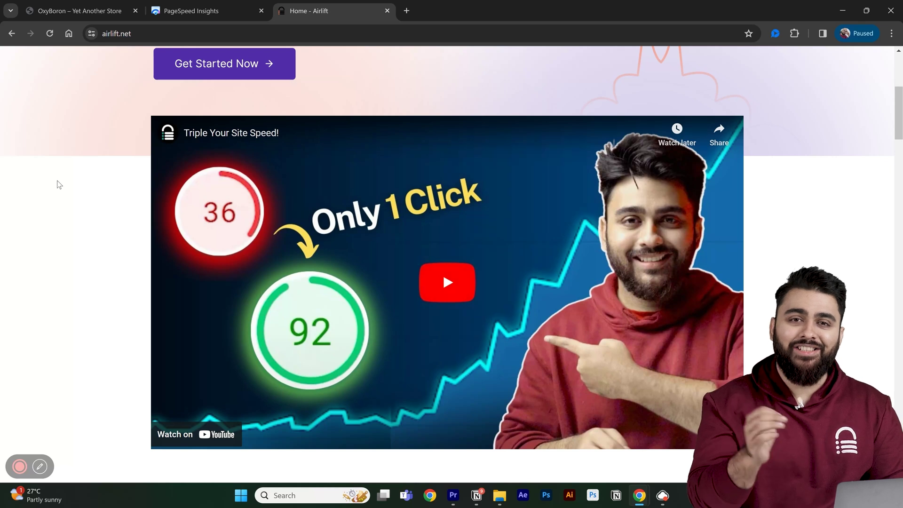
pyautogui.scroll(5, 59, 185)
pyautogui.click(227, 332)
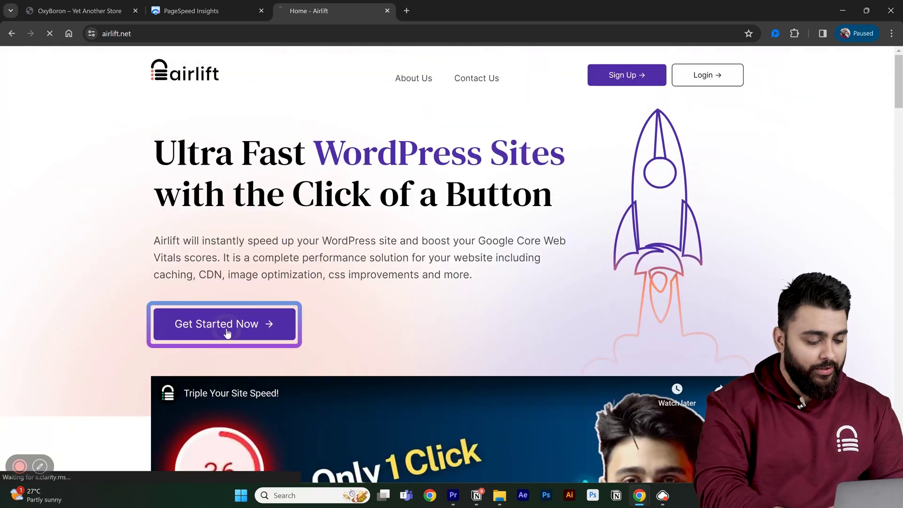
pyautogui.write('https://oxyboron.com/')
pyautogui.click(468, 288)
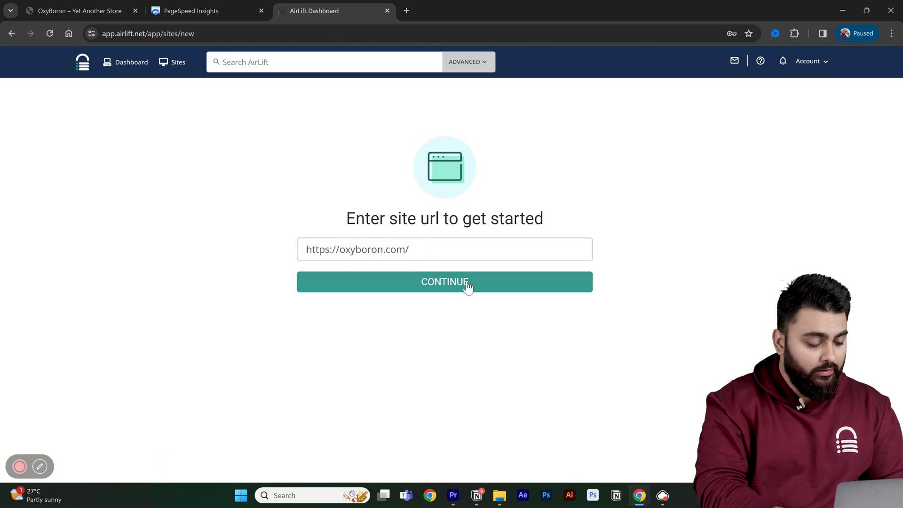
pyautogui.click(468, 288)
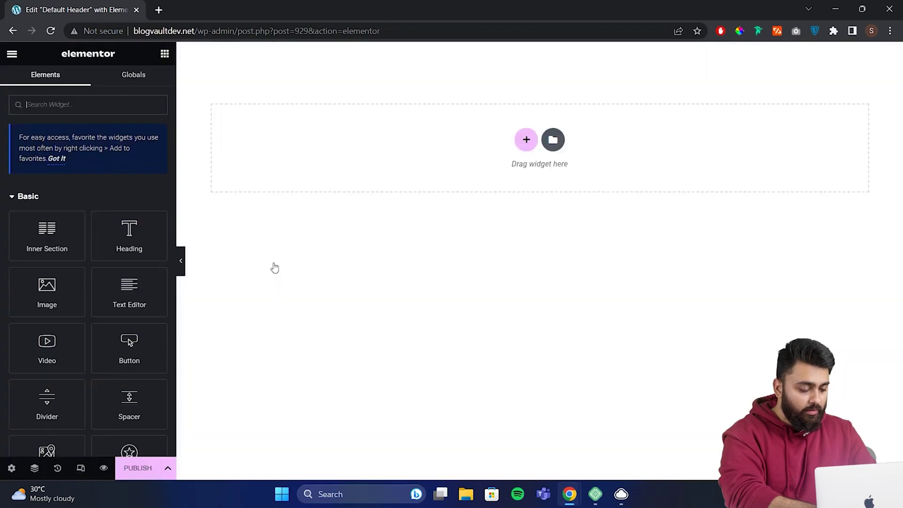
# Add a two-column section to the header and set the left column width to 20%.
pyautogui.click(28, 196)
pyautogui.scroll(-5, 71, 252)
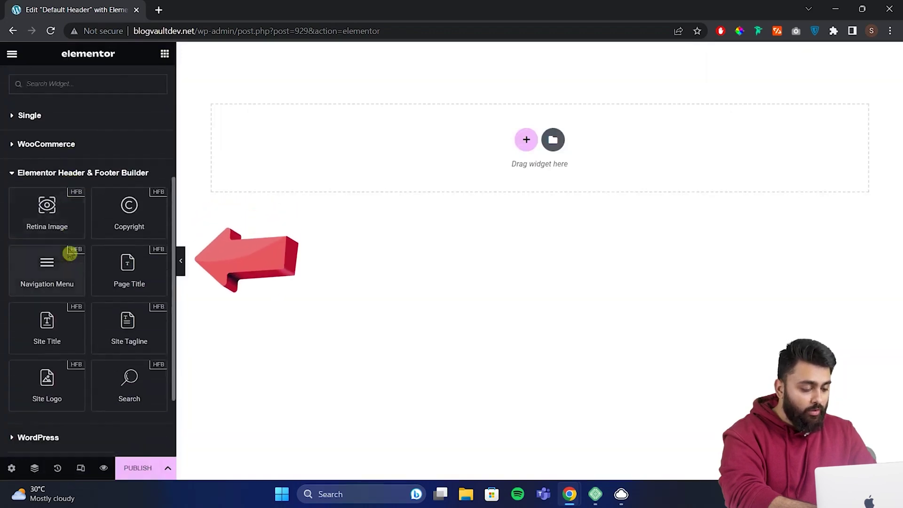
pyautogui.click(527, 140)
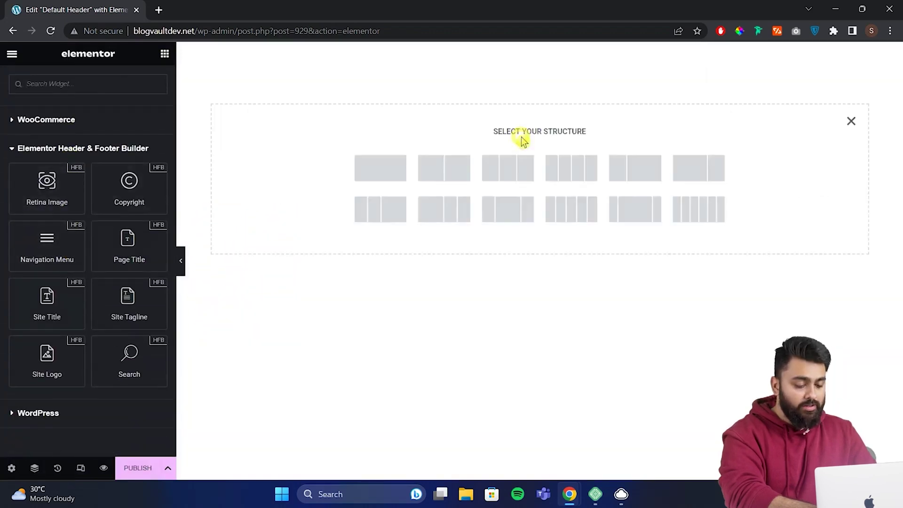
pyautogui.click(462, 171)
pyautogui.click(184, 51)
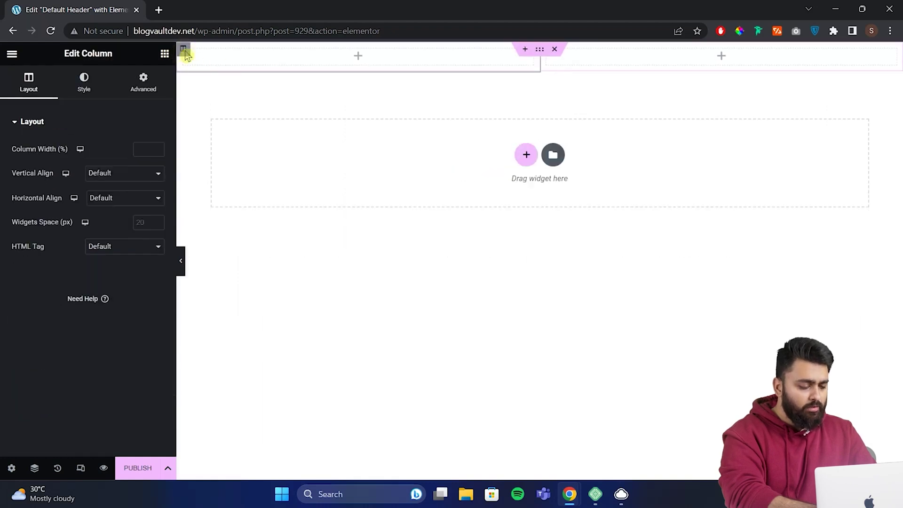
pyautogui.click(148, 148)
pyautogui.write('2')
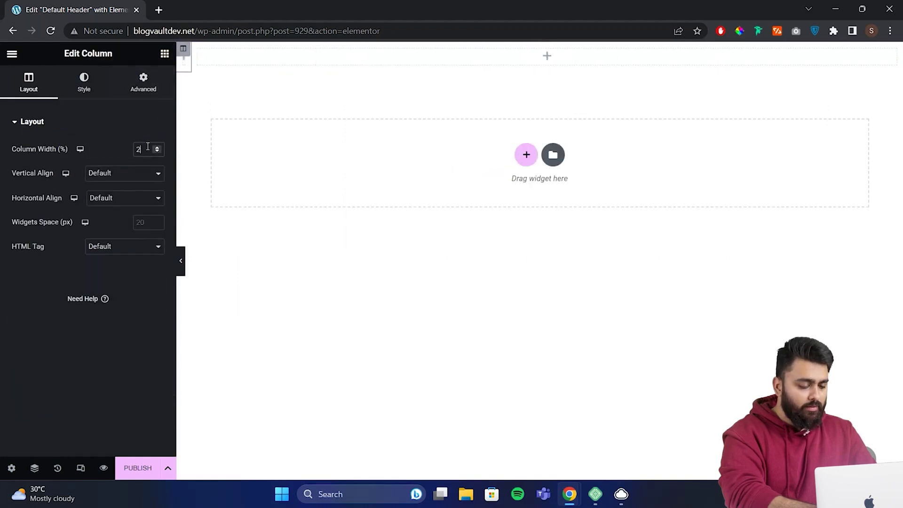
pyautogui.write('0')
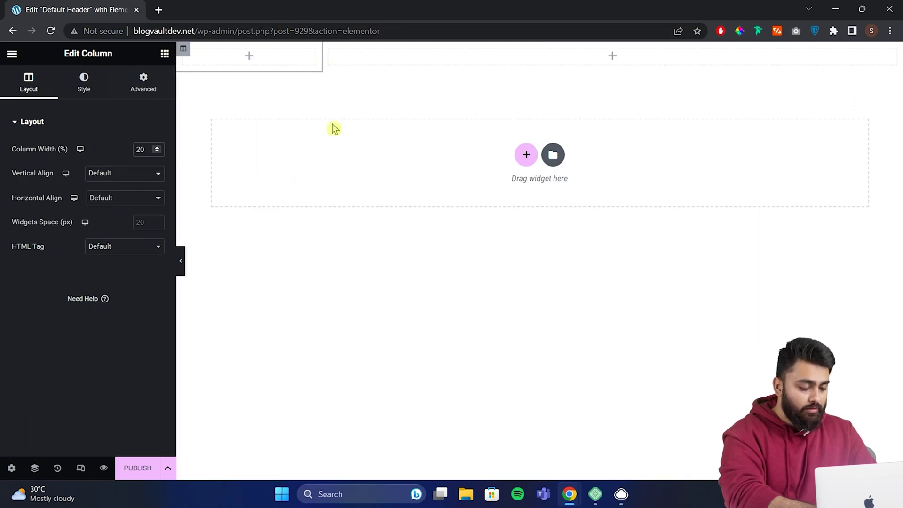
# Drag a Site Logo widget into the left column and a Navigation Menu into the right.
pyautogui.click(288, 65)
pyautogui.scroll(-4, 132, 175)
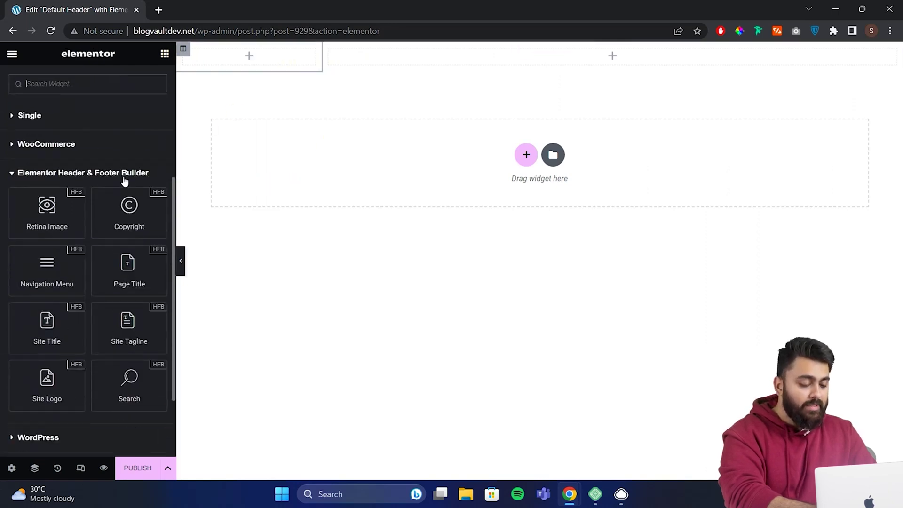
pyautogui.moveTo(47, 378); pyautogui.dragTo(258, 59)
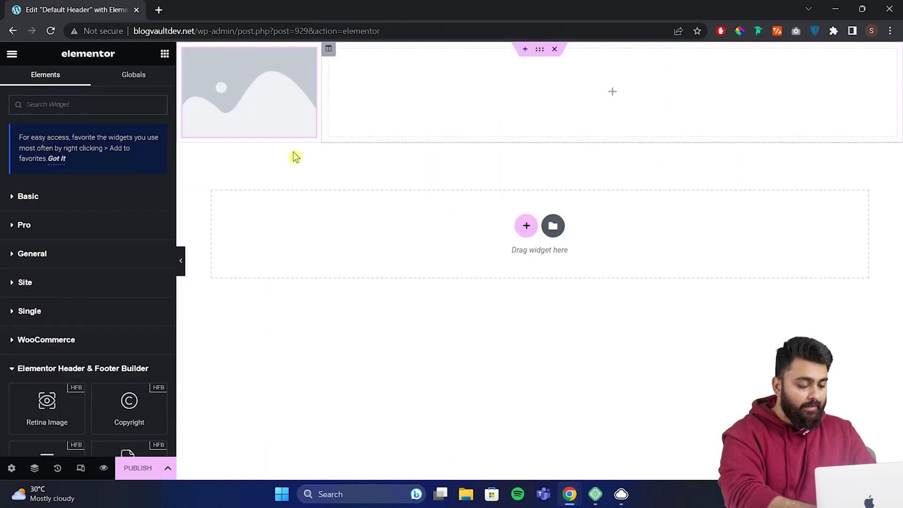
pyautogui.scroll(-5, 100, 248)
pyautogui.moveTo(61, 256); pyautogui.dragTo(425, 111)
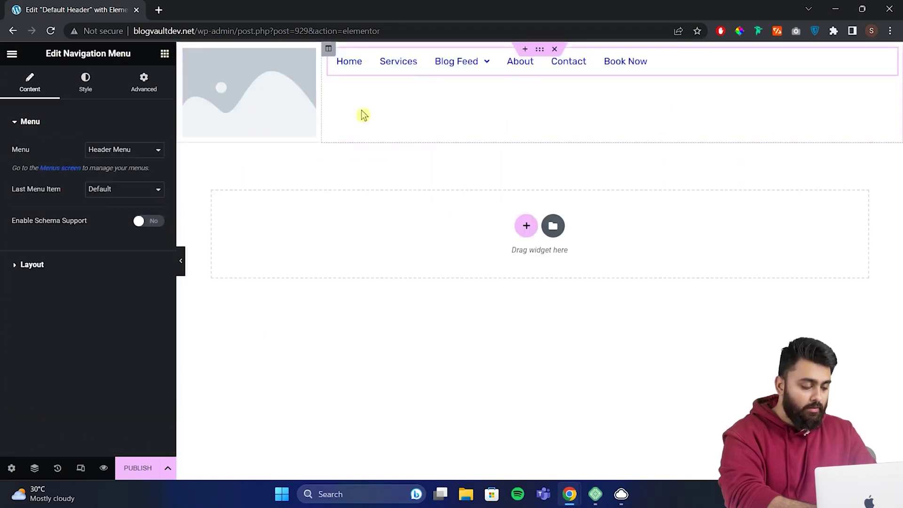
# Replace the placeholder logo with the BlogVault image from the Media Library at Full size.
pyautogui.click(264, 115)
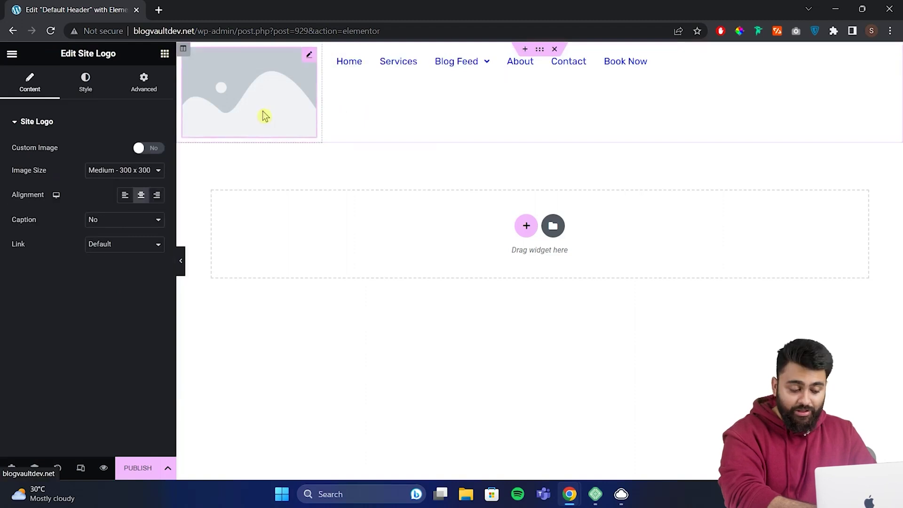
pyautogui.click(152, 148)
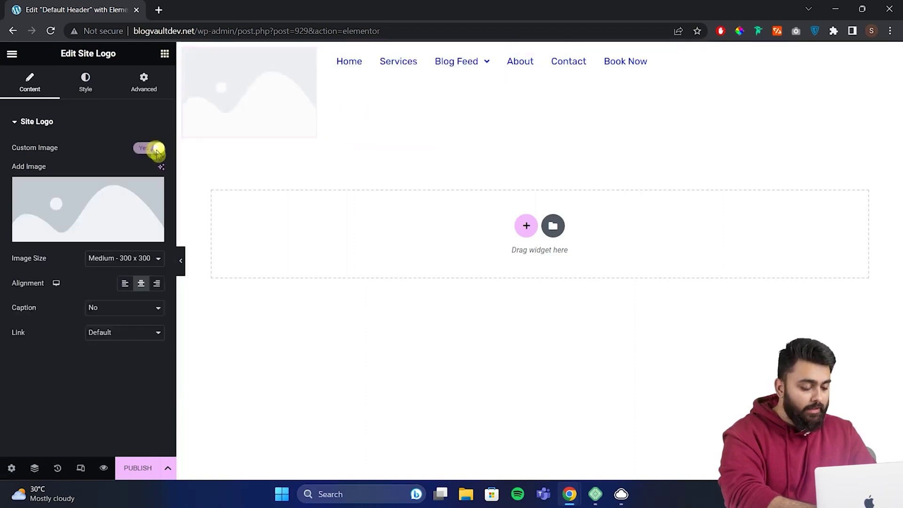
pyautogui.click(89, 234)
pyautogui.click(194, 222)
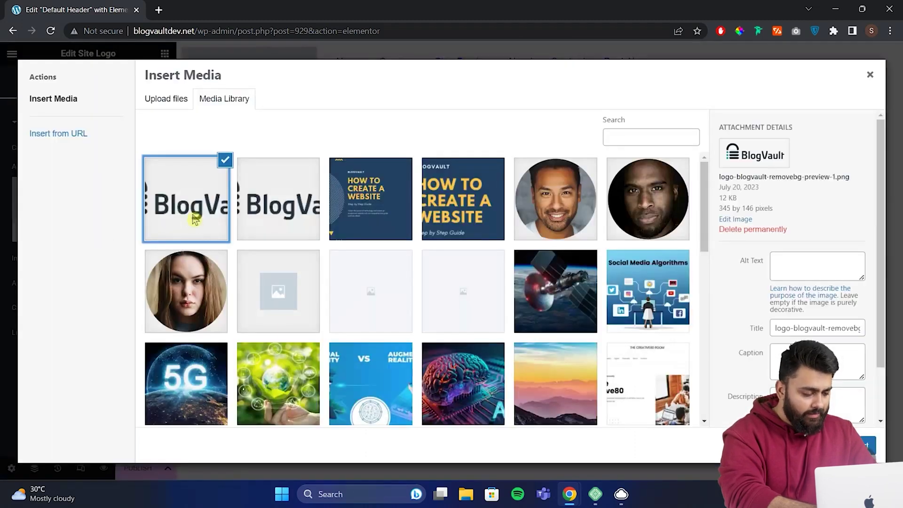
pyautogui.click(868, 445)
pyautogui.click(151, 258)
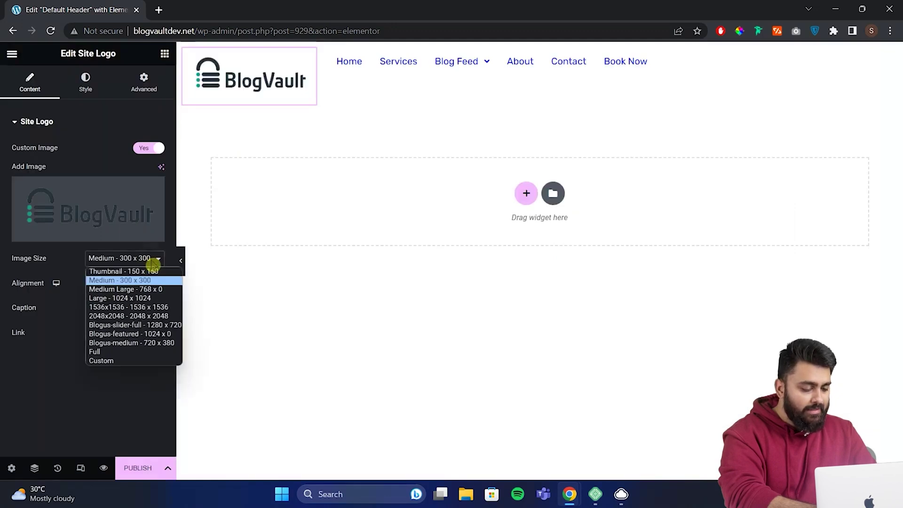
pyautogui.click(138, 352)
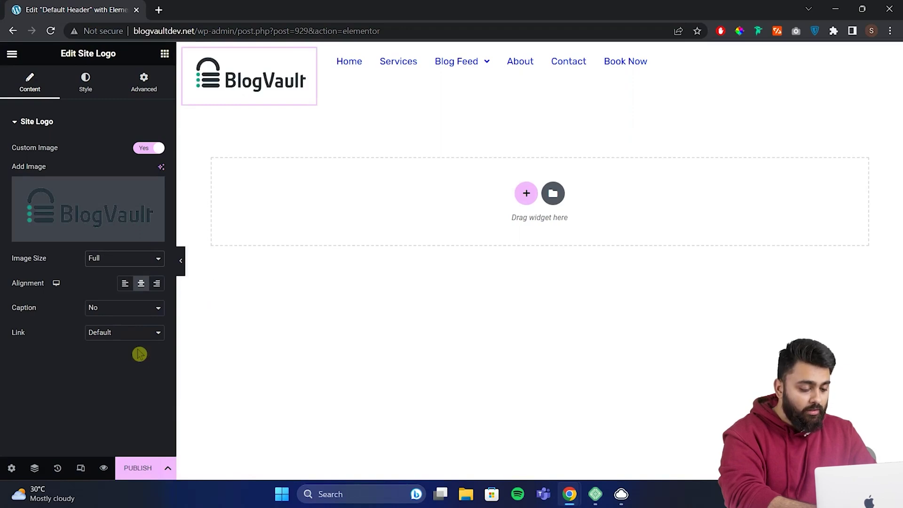
# Keep the logo with no caption and the Default link.
pyautogui.click(134, 312)
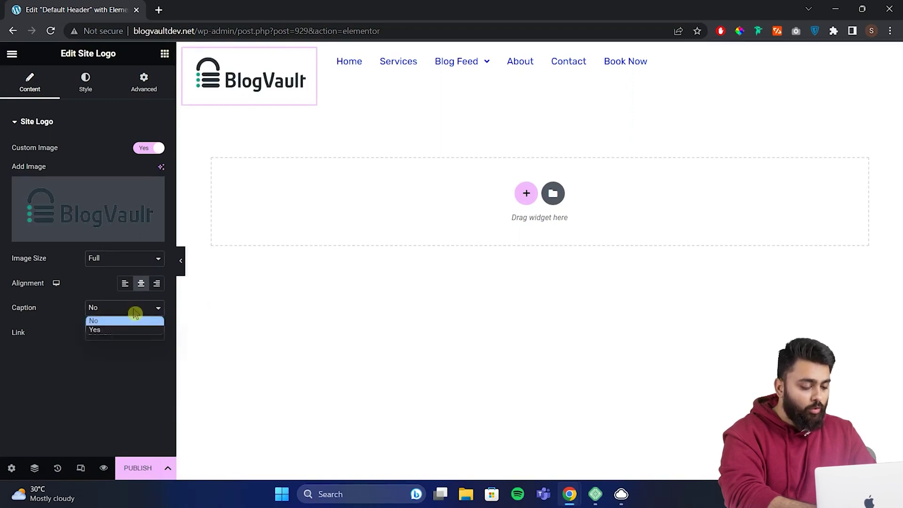
pyautogui.click(133, 311)
pyautogui.click(130, 332)
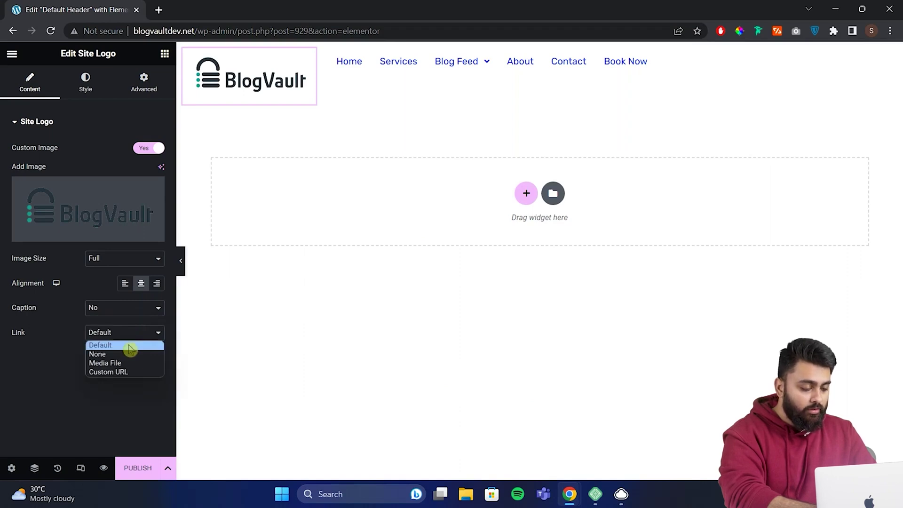
pyautogui.click(130, 348)
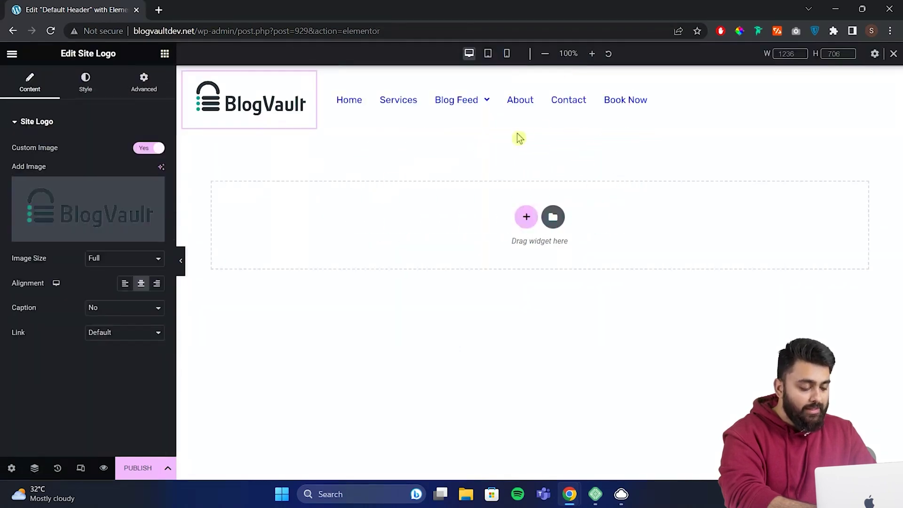
# Keep Header Menu on the navigation widget and turn its last item, Book Now, into a button.
pyautogui.click(665, 107)
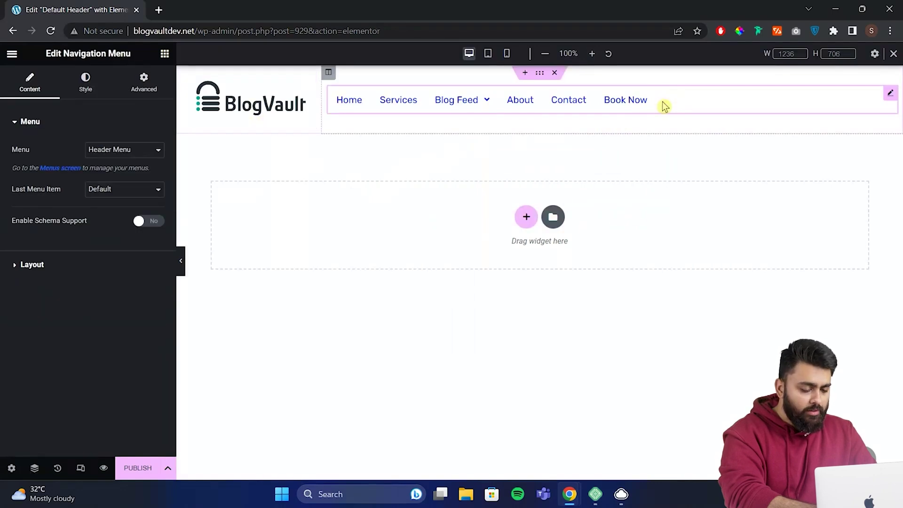
pyautogui.click(158, 151)
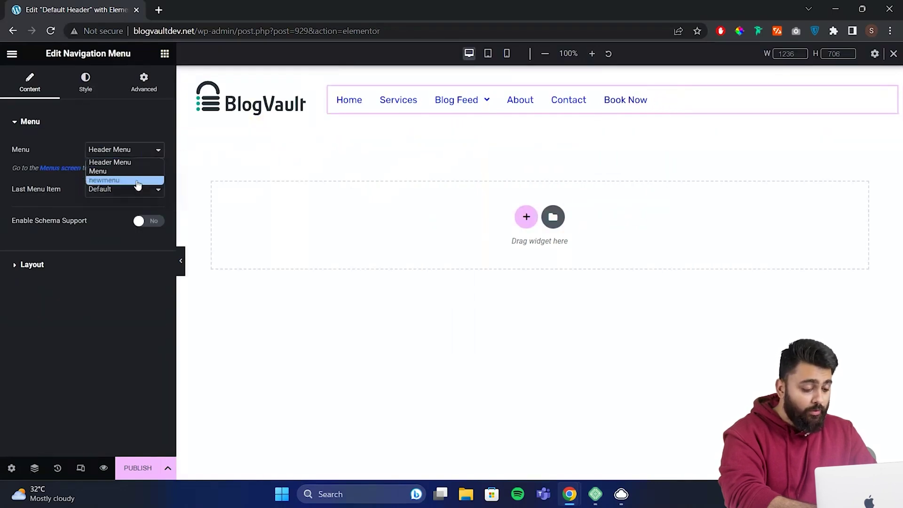
pyautogui.click(142, 167)
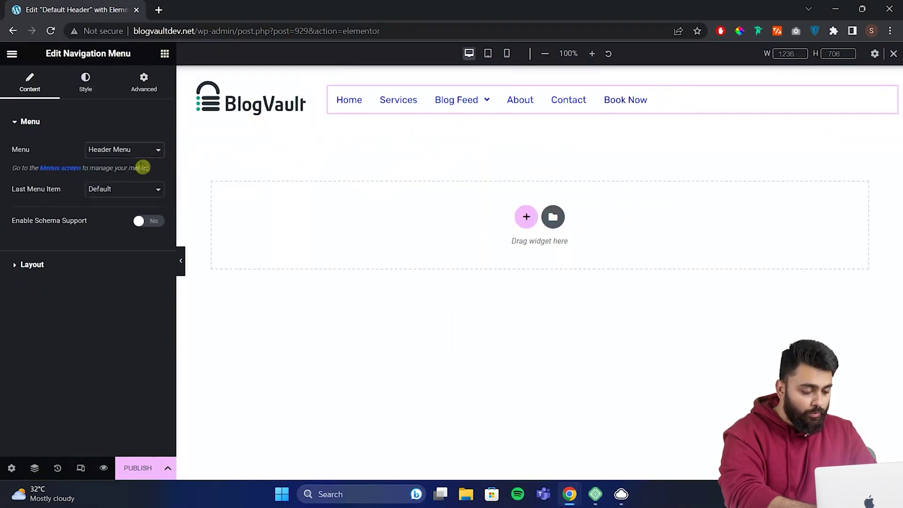
pyautogui.click(132, 194)
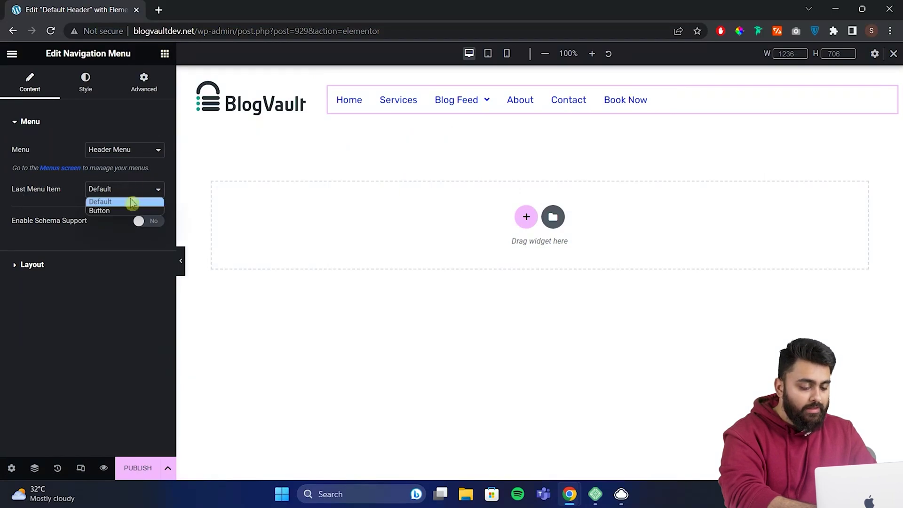
pyautogui.click(128, 213)
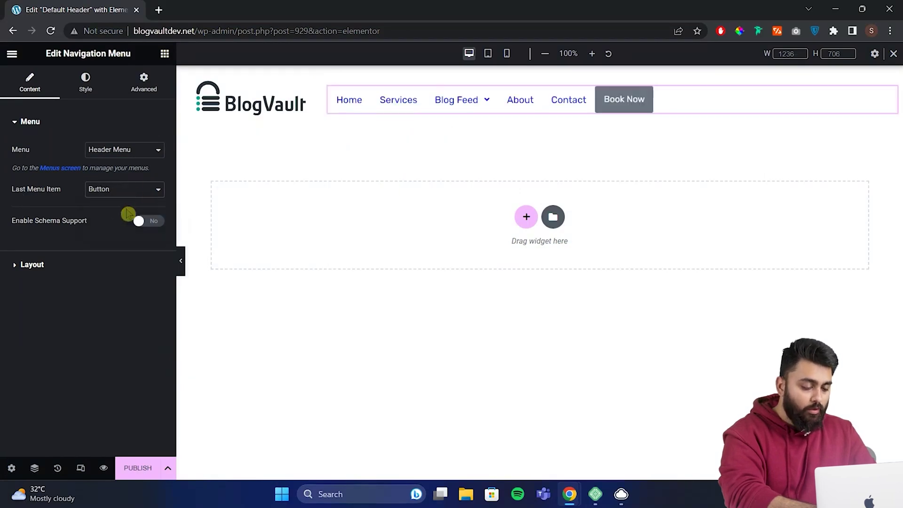
# Try the Vertical, Dropdown and Flyout menu layouts, then settle on Horizontal.
pyautogui.click(80, 268)
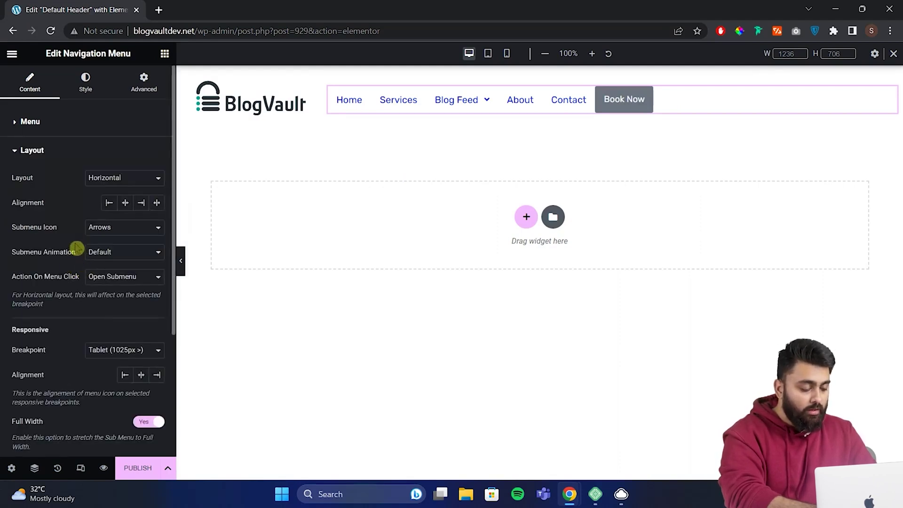
pyautogui.click(121, 199)
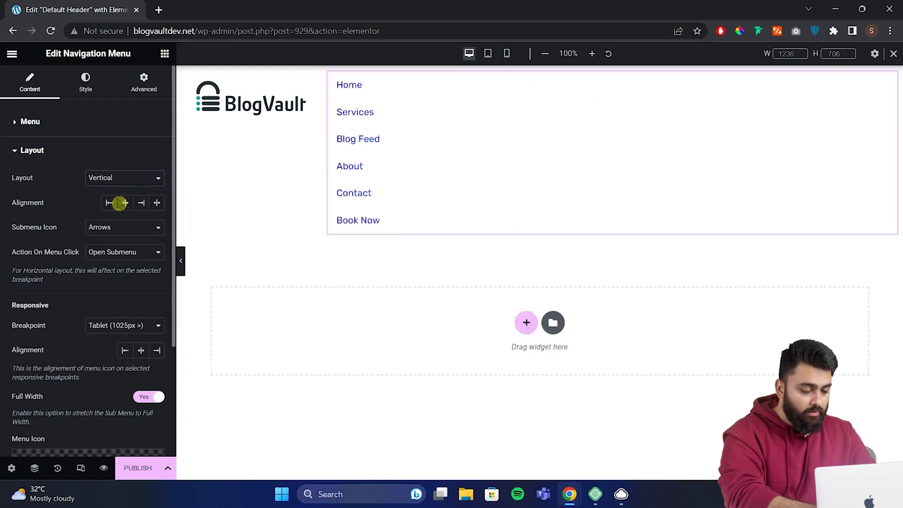
pyautogui.click(131, 178)
pyautogui.click(123, 208)
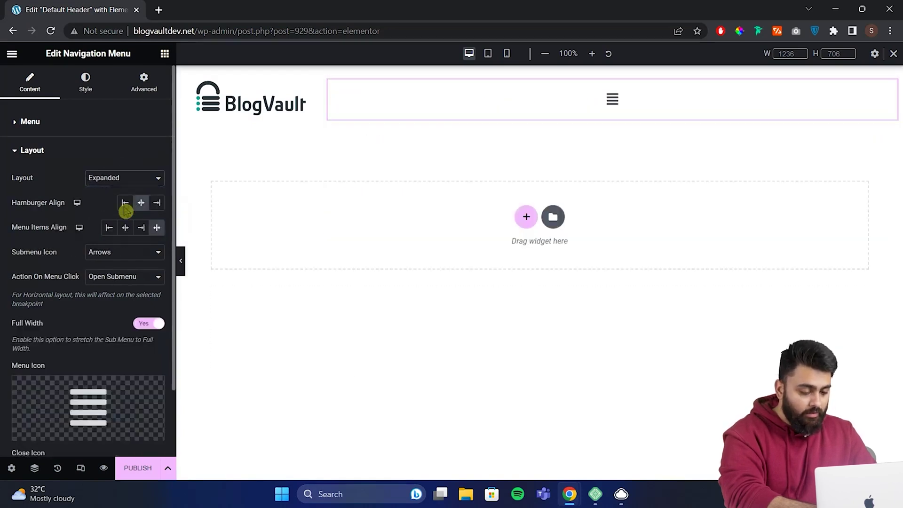
pyautogui.click(135, 179)
pyautogui.click(122, 217)
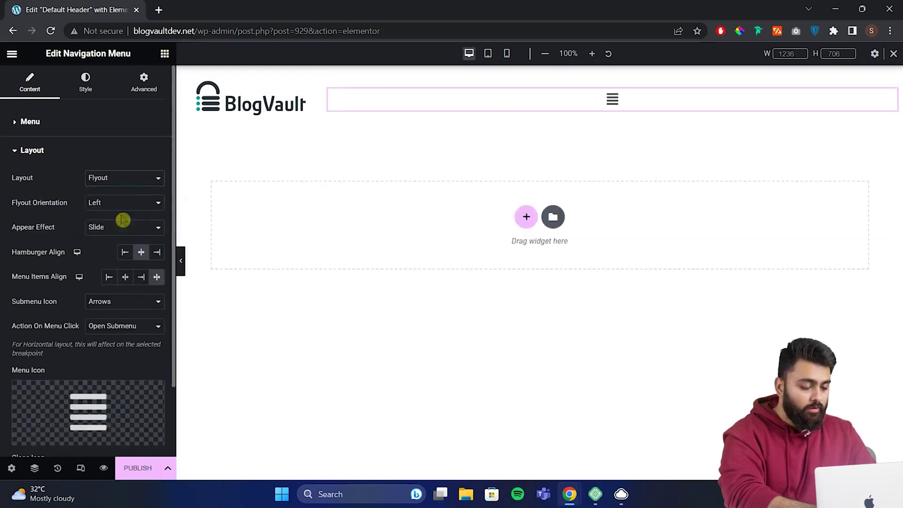
pyautogui.click(129, 178)
pyautogui.click(145, 193)
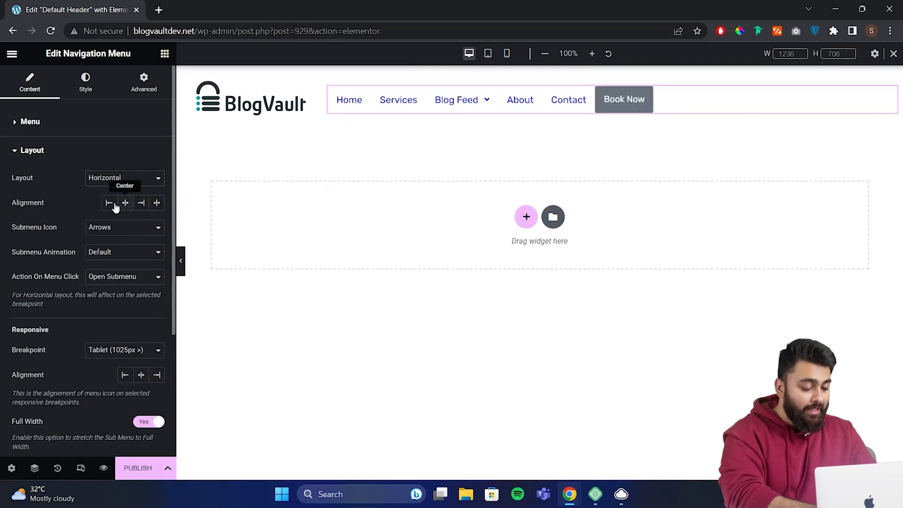
# Right-align the menu items after testing center and justified alignment.
pyautogui.click(126, 204)
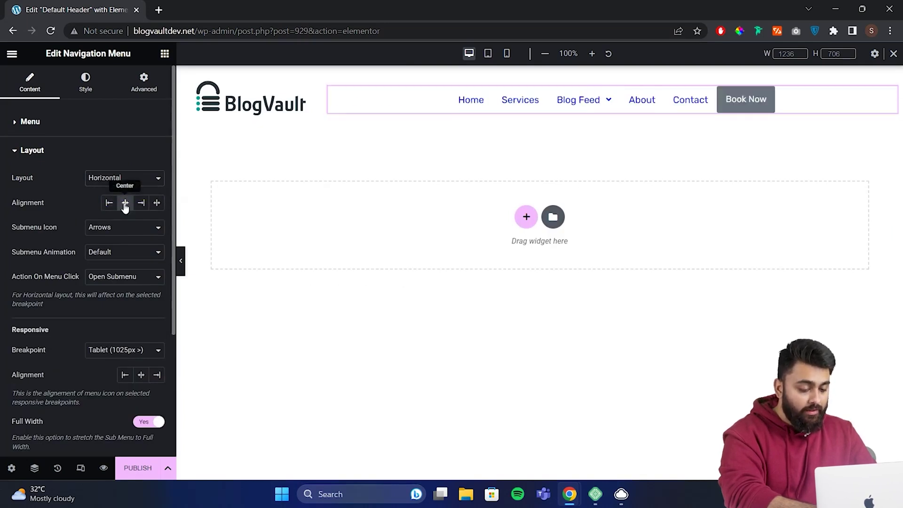
pyautogui.click(145, 205)
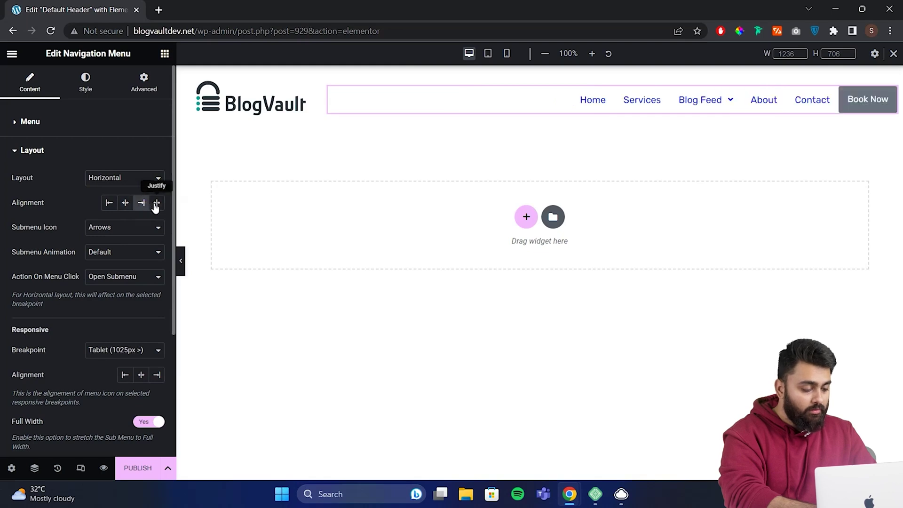
pyautogui.click(158, 206)
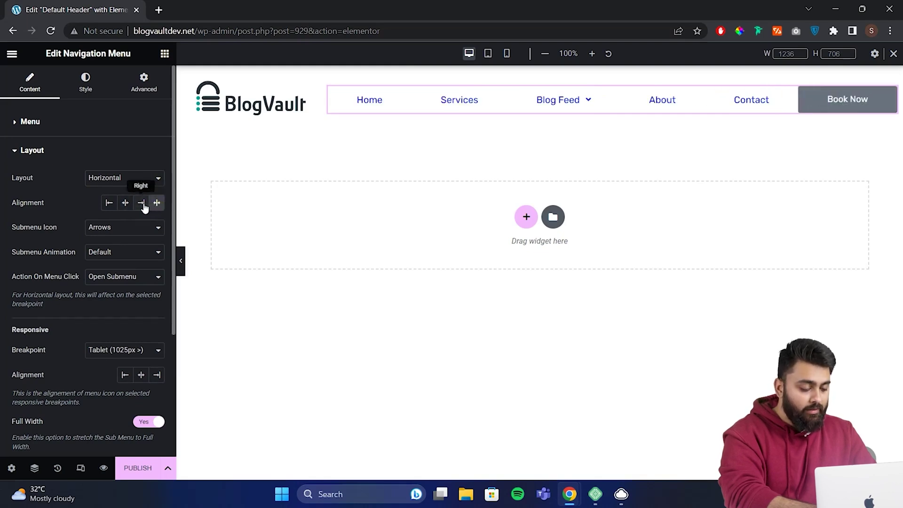
pyautogui.click(146, 206)
# Keep Arrows as the submenu icon after trying Plus Sign and Classic, and set Slide Up animation.
pyautogui.click(141, 227)
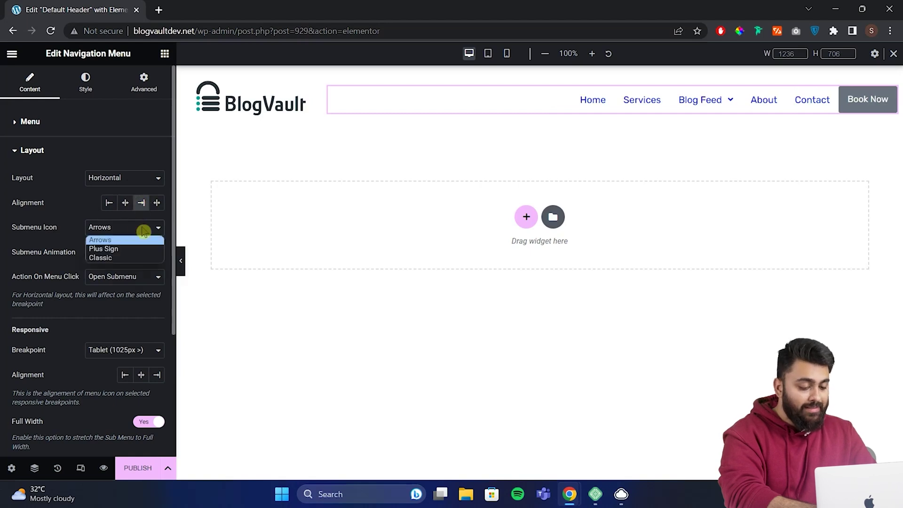
pyautogui.click(141, 253)
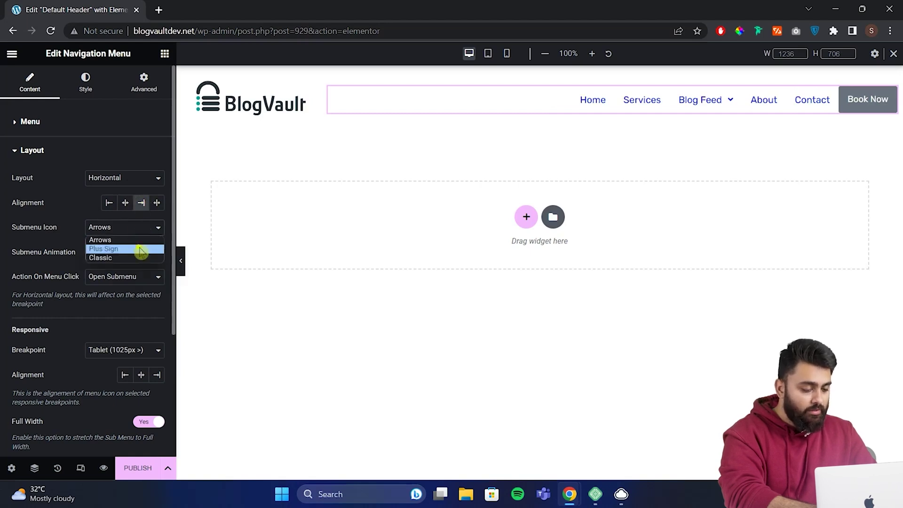
pyautogui.click(147, 233)
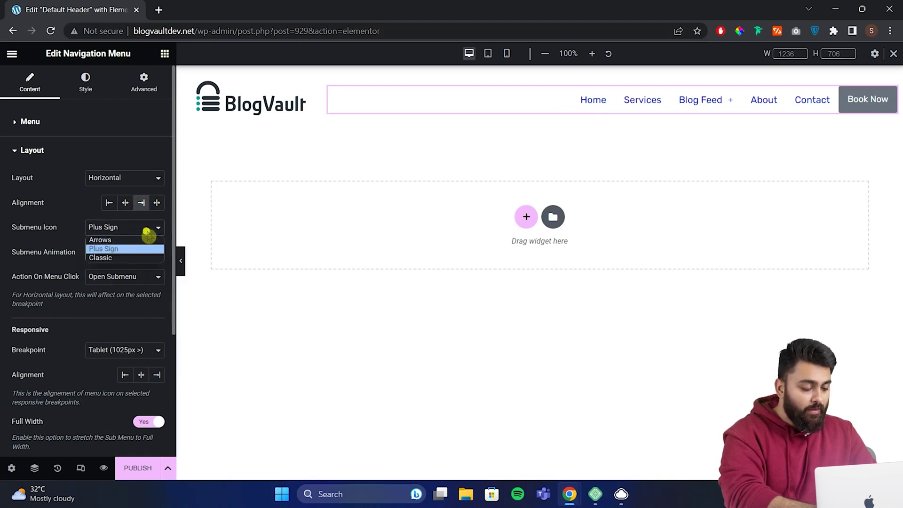
pyautogui.click(145, 259)
pyautogui.click(151, 229)
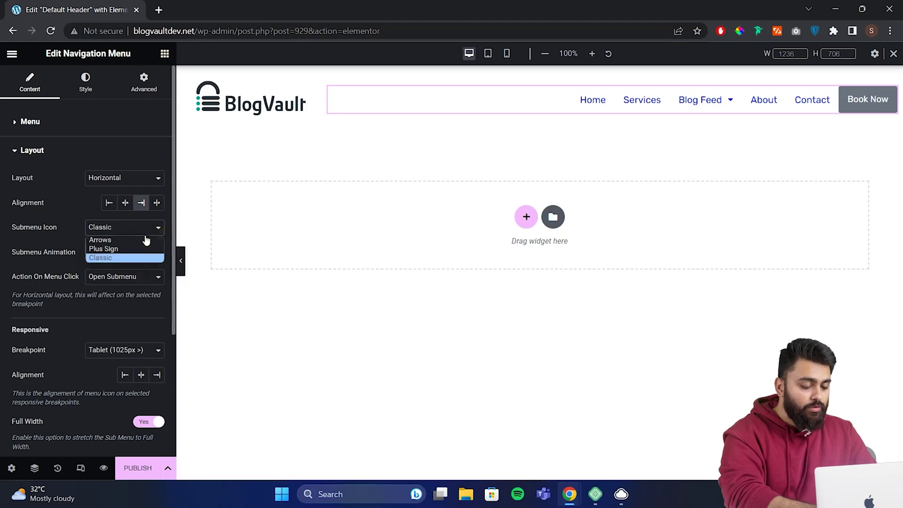
pyautogui.click(147, 241)
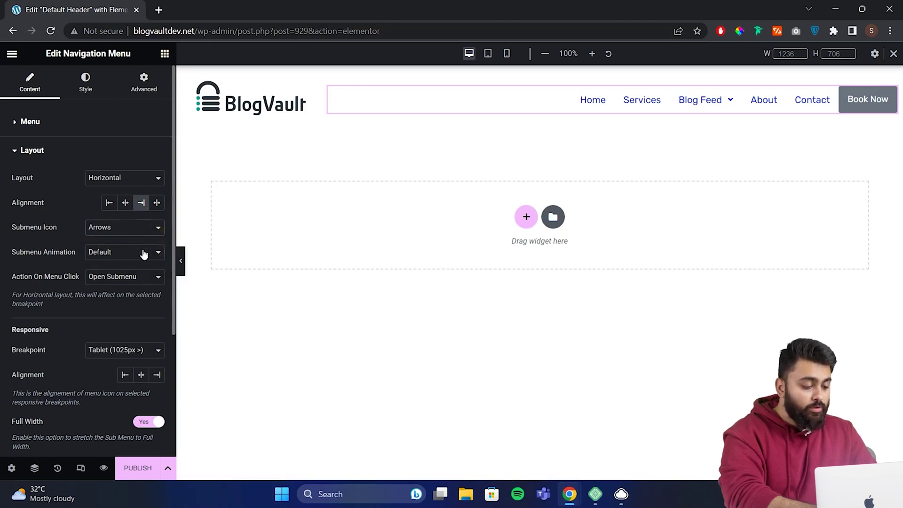
pyautogui.click(144, 254)
pyautogui.click(145, 272)
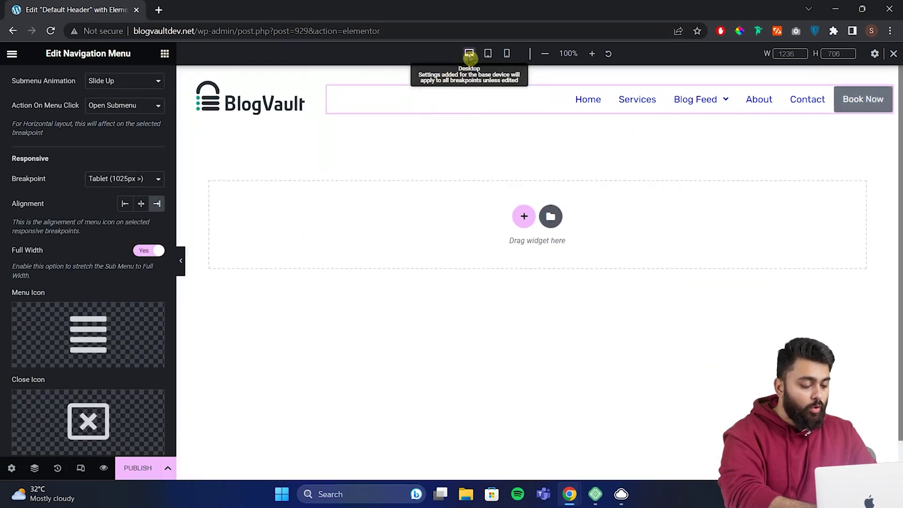
# Style Book Now blue with 35 px rounded corners, publish the header, and view the live page.
pyautogui.scroll(4, 99, 151)
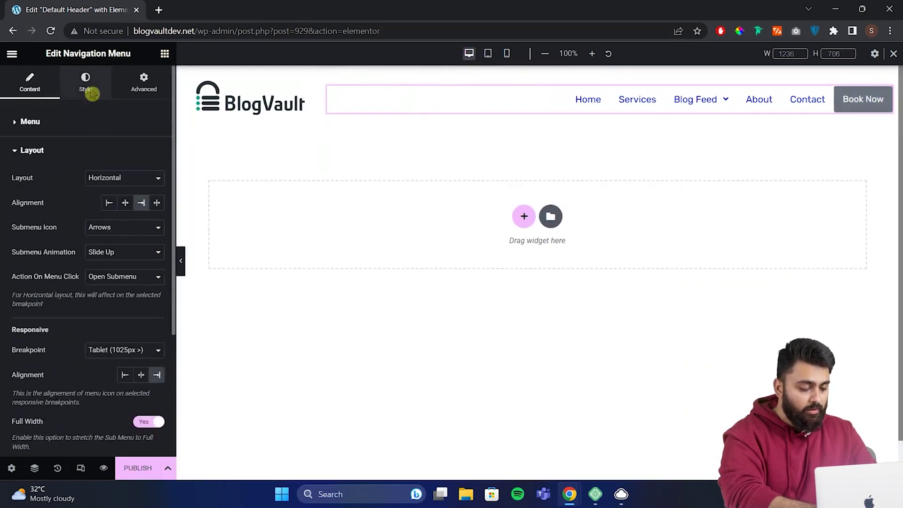
pyautogui.click(92, 94)
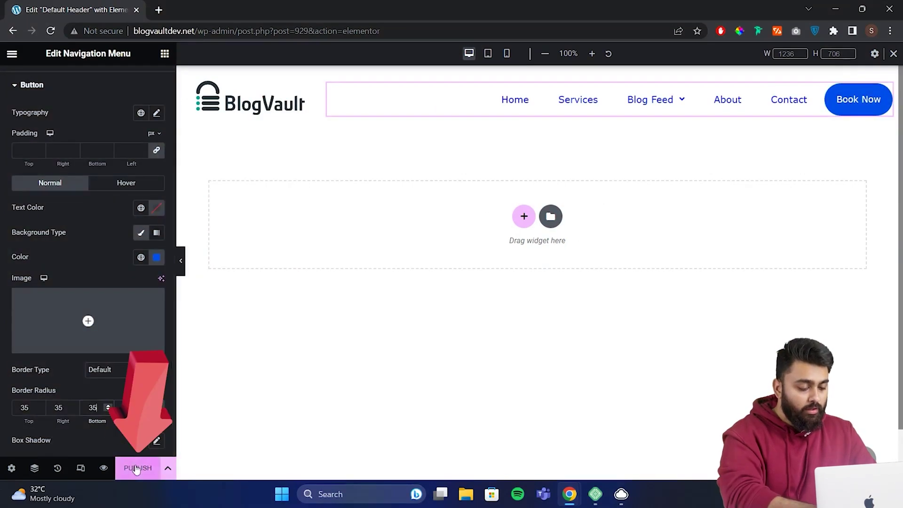
pyautogui.click(135, 468)
pyautogui.click(229, 411)
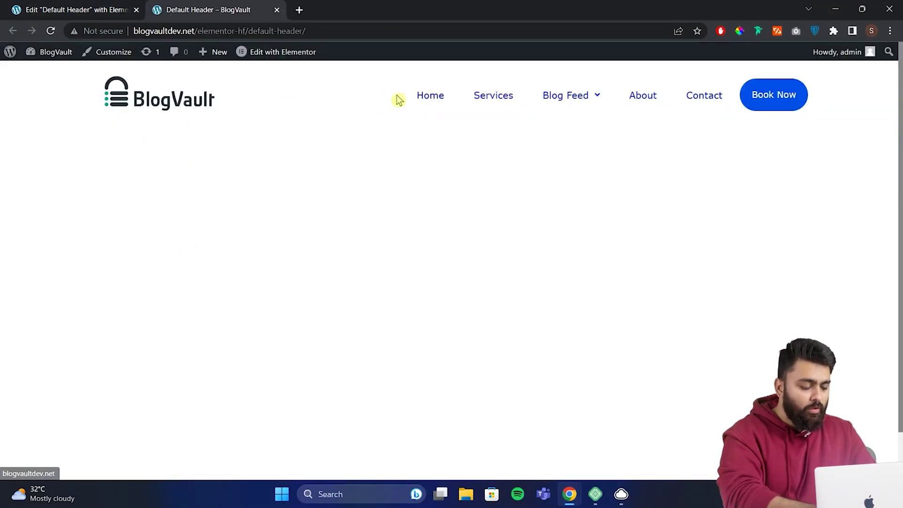
pyautogui.moveTo(569, 97)
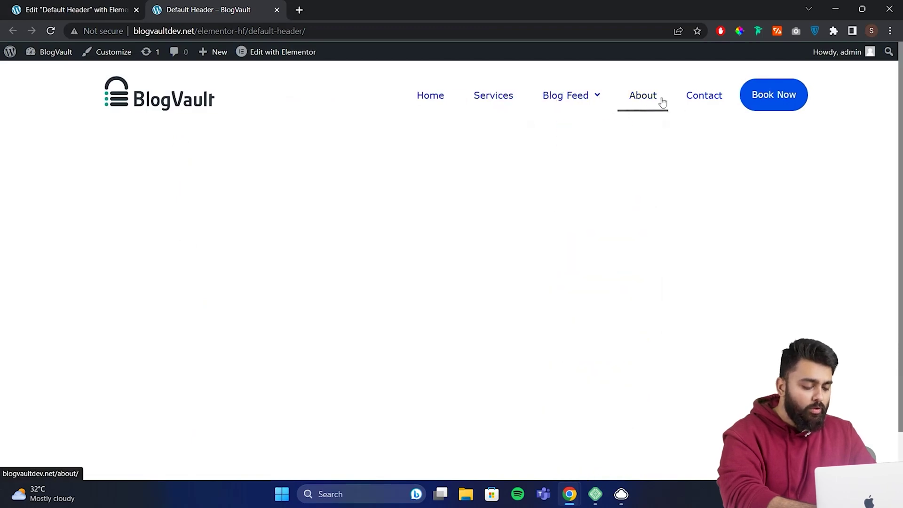